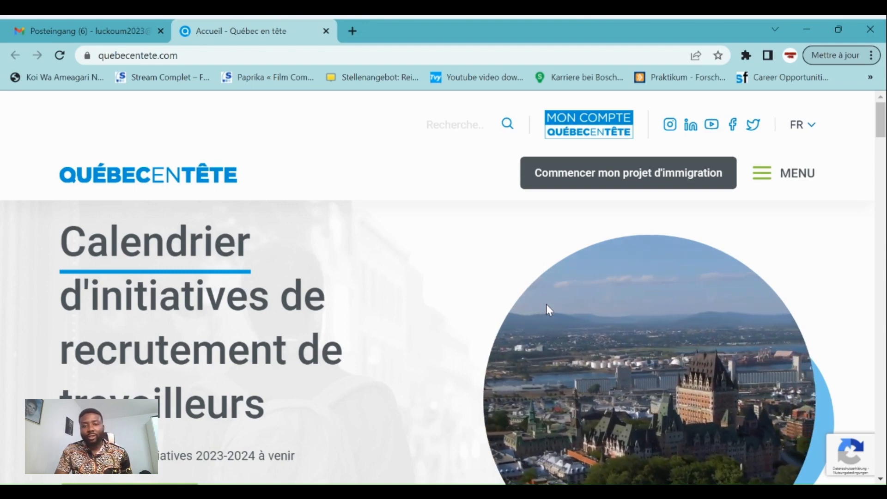
Open the recruitment initiatives calendar and expand the Afrique subsaharienne initiative
{"action": "scroll", "coordinate": [402, 282], "scroll_direction": "down", "scroll_amount": 6}
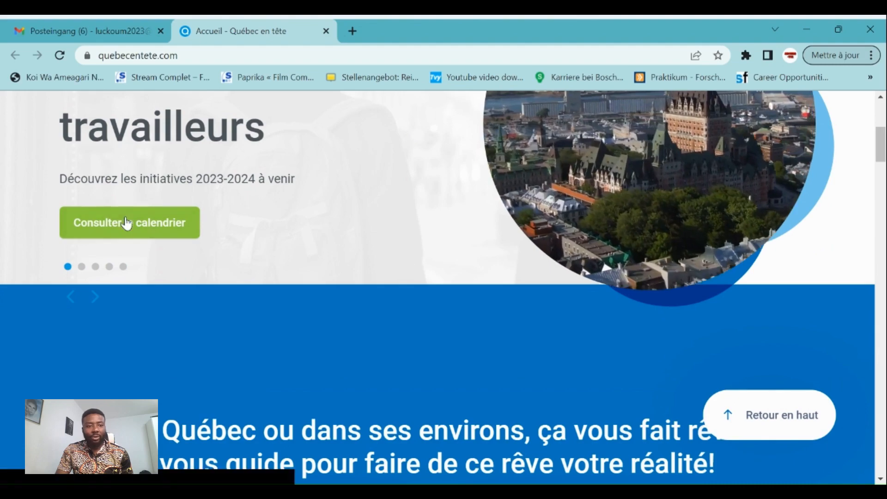
{"action": "left_click", "coordinate": [127, 222]}
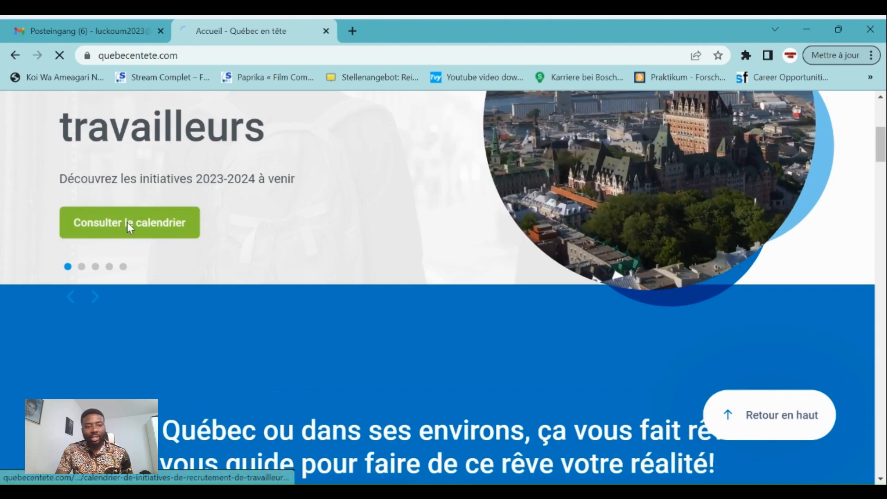
{"action": "scroll", "coordinate": [333, 248], "scroll_direction": "down", "scroll_amount": 9}
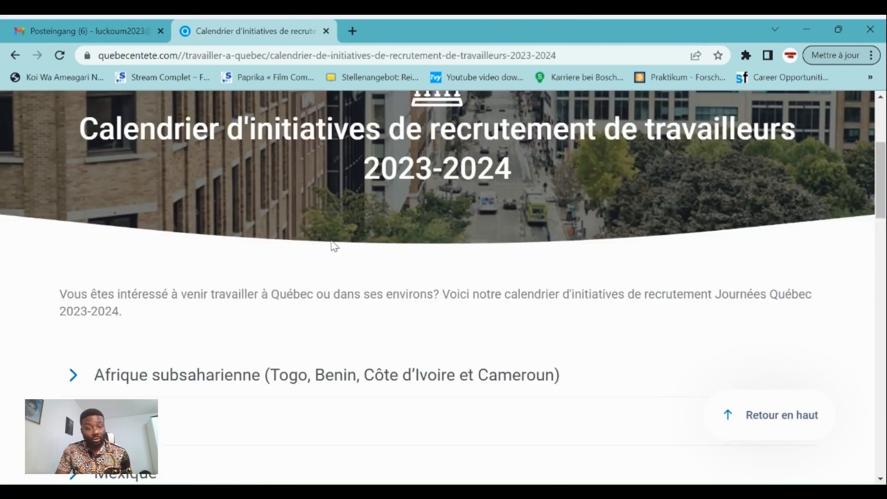
{"action": "left_click", "coordinate": [74, 175]}
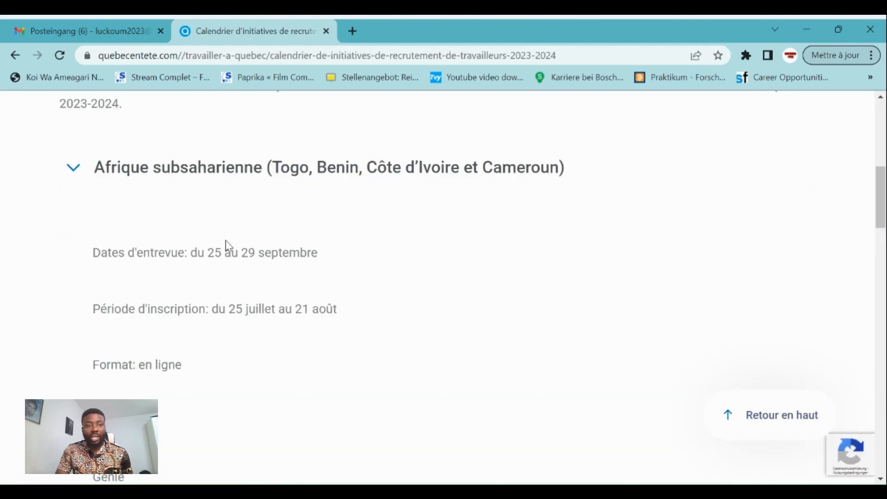
Open the Afrique subsaharienne page and view its Industriel - Fabrication et usinage job offers
{"action": "scroll", "coordinate": [244, 319], "scroll_direction": "down", "scroll_amount": 6}
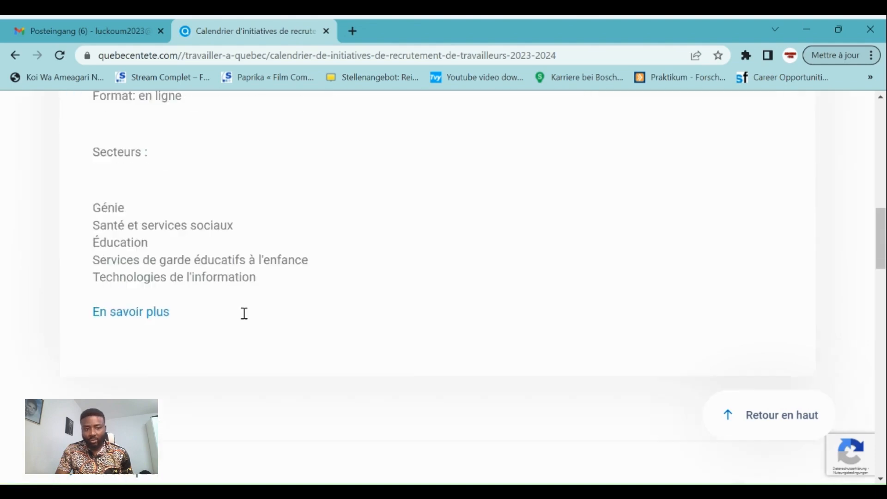
{"action": "left_click", "coordinate": [139, 304]}
{"action": "scroll", "coordinate": [364, 240], "scroll_direction": "down", "scroll_amount": 8}
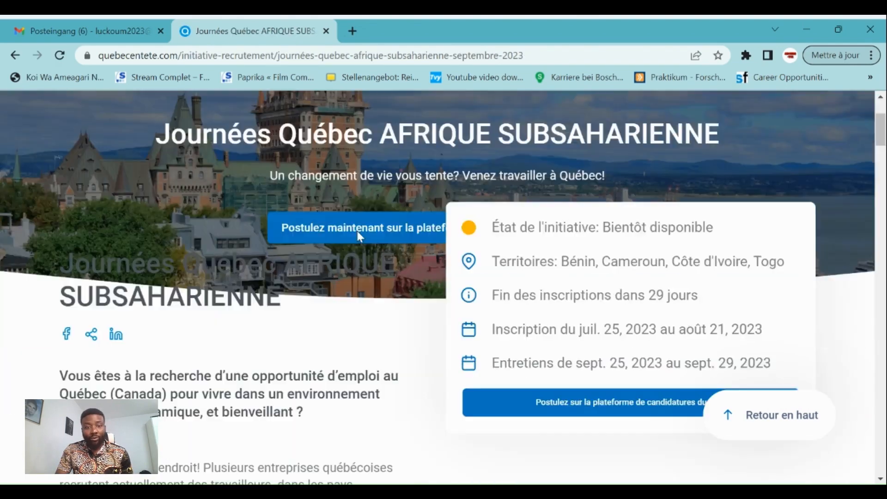
{"action": "scroll", "coordinate": [377, 229], "scroll_direction": "down", "scroll_amount": 13}
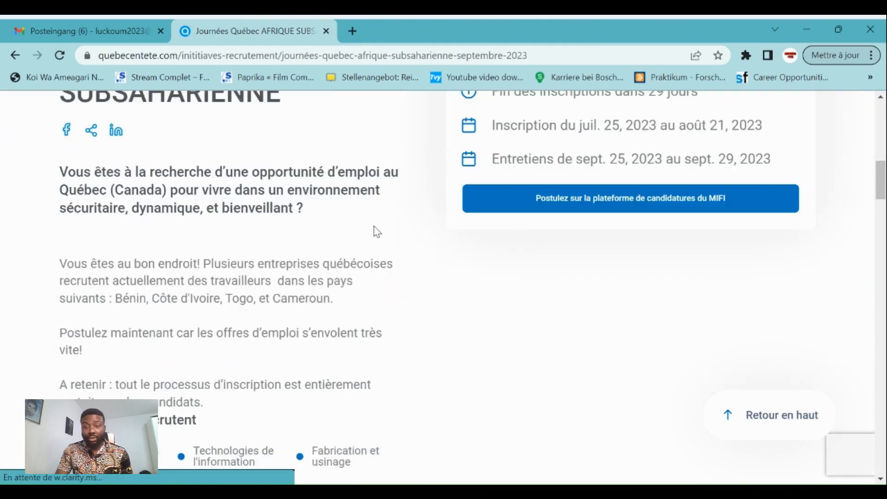
{"action": "scroll", "coordinate": [373, 227], "scroll_direction": "up", "scroll_amount": 3}
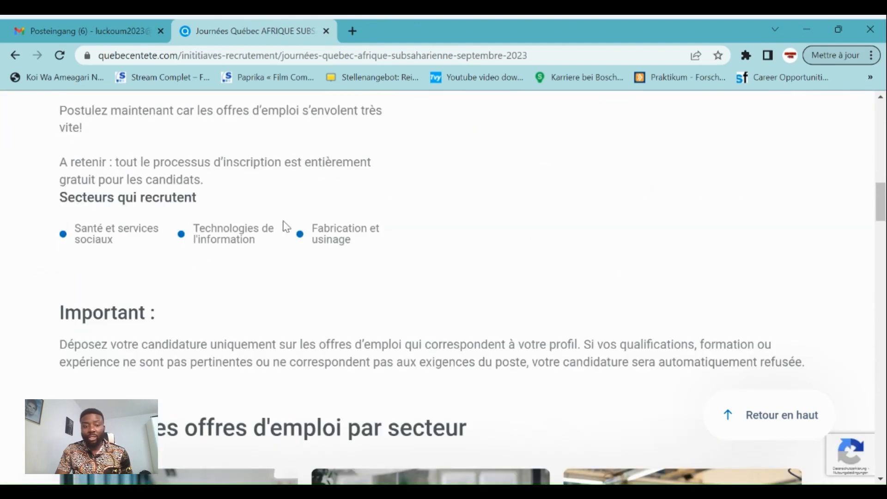
{"action": "scroll", "coordinate": [286, 227], "scroll_direction": "down", "scroll_amount": 7}
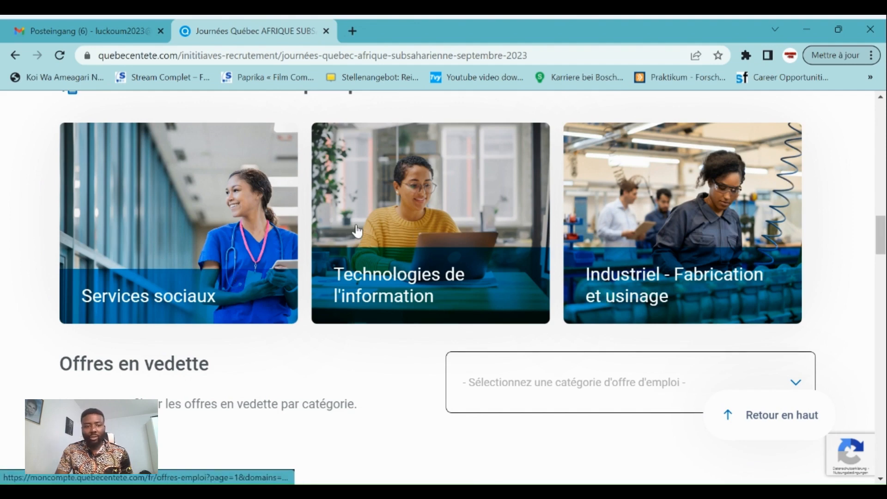
{"action": "left_click", "coordinate": [635, 220]}
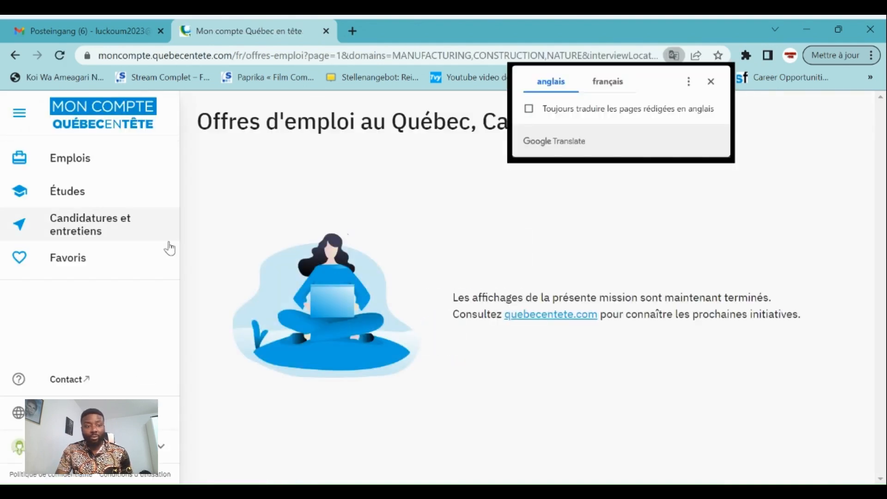
Go to the Mon compte sign-in page from the sidebar account option
{"action": "left_click", "coordinate": [157, 448]}
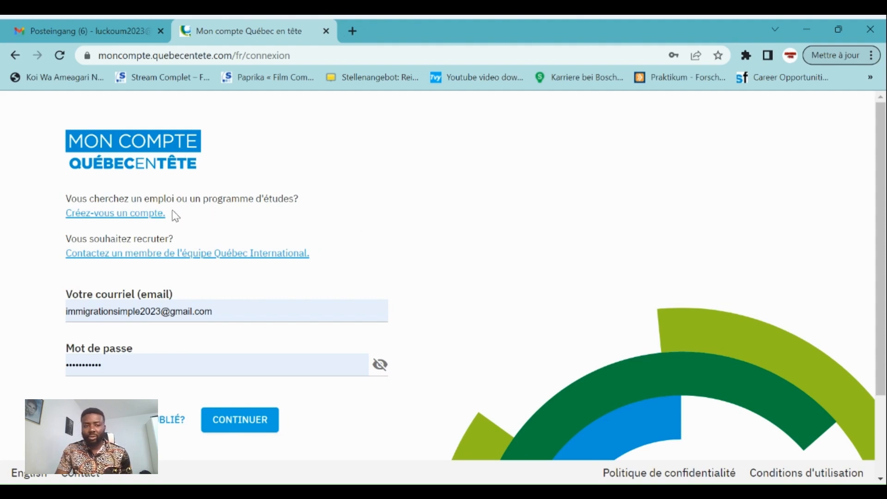
Open the account creation form and enter the candidate's first and last name
{"action": "left_click", "coordinate": [119, 217]}
{"action": "left_click", "coordinate": [336, 286]}
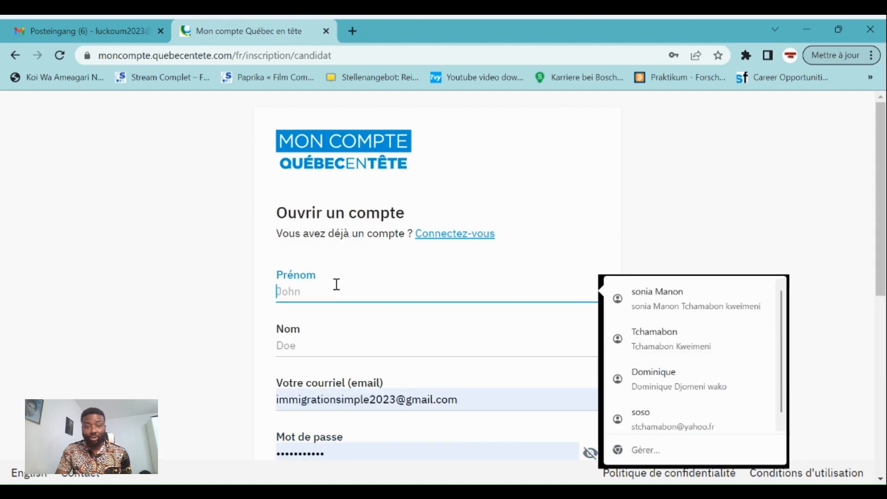
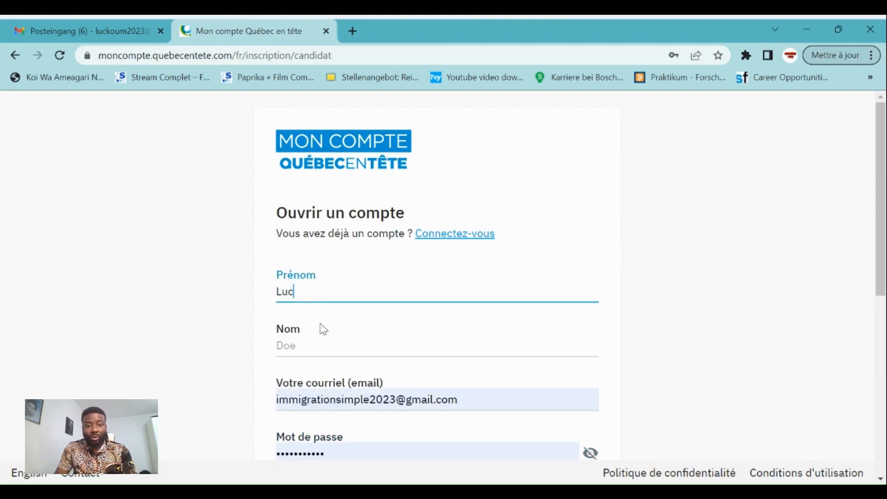
{"action": "left_click", "coordinate": [303, 352]}
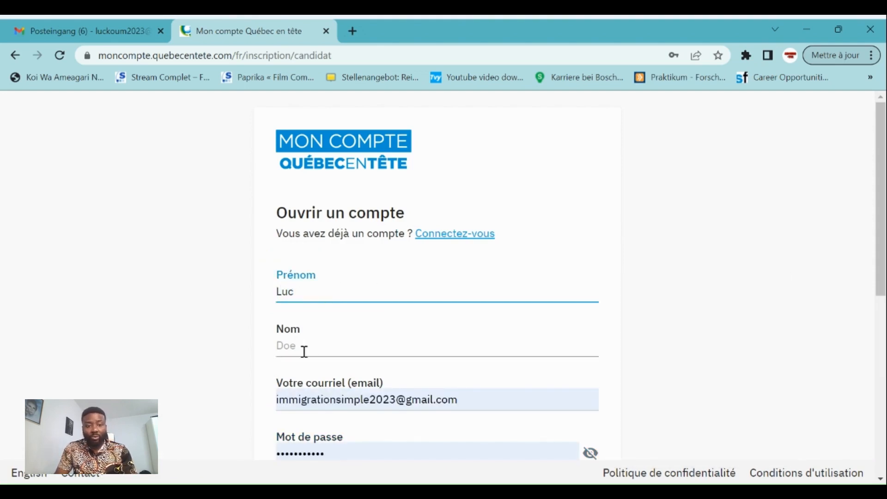
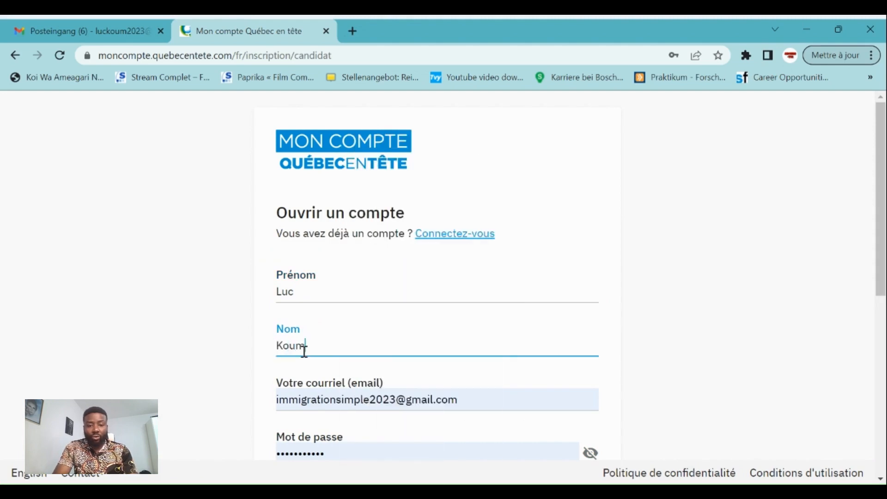
Replace the autofilled e-mail with the candidate's new Gmail address
{"action": "left_click", "coordinate": [500, 398]}
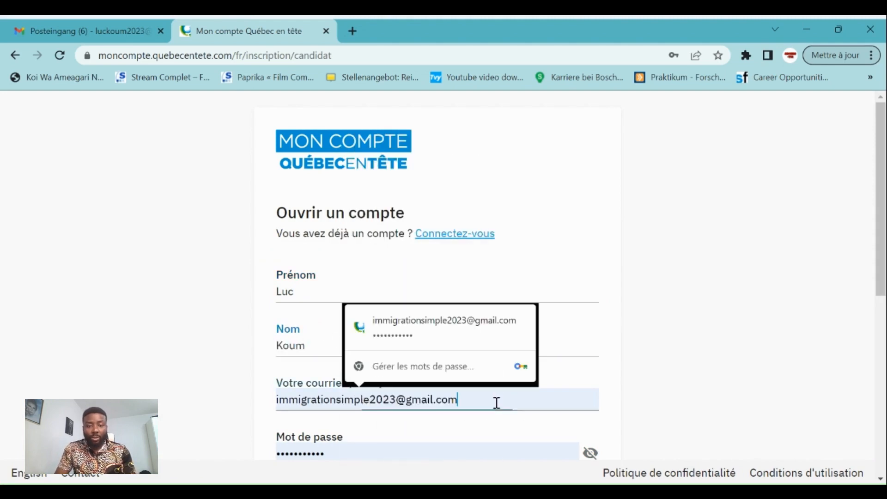
{"action": "key", "text": "BackSpace"}
{"action": "key", "text": "BackSpace"}
{"action": "key", "text": "BackSpace"}
{"action": "key", "text": "BackSpace"}
{"action": "key", "text": "BackSpace"}
{"action": "key", "text": "BackSpace"}
{"action": "key", "text": "BackSpace"}
{"action": "key", "text": "BackSpace"}
{"action": "key", "text": "BackSpace"}
{"action": "key", "text": "BackSpace"}
{"action": "key", "text": "BackSpace"}
{"action": "key", "text": "BackSpace"}
{"action": "key", "text": "BackSpace"}
{"action": "key", "text": "BackSpace"}
{"action": "key", "text": "BackSpace"}
{"action": "key", "text": "BackSpace"}
{"action": "key", "text": "BackSpace"}
{"action": "key", "text": "BackSpace"}
{"action": "key", "text": "BackSpace"}
{"action": "key", "text": "BackSpace"}
{"action": "key", "text": "BackSpace"}
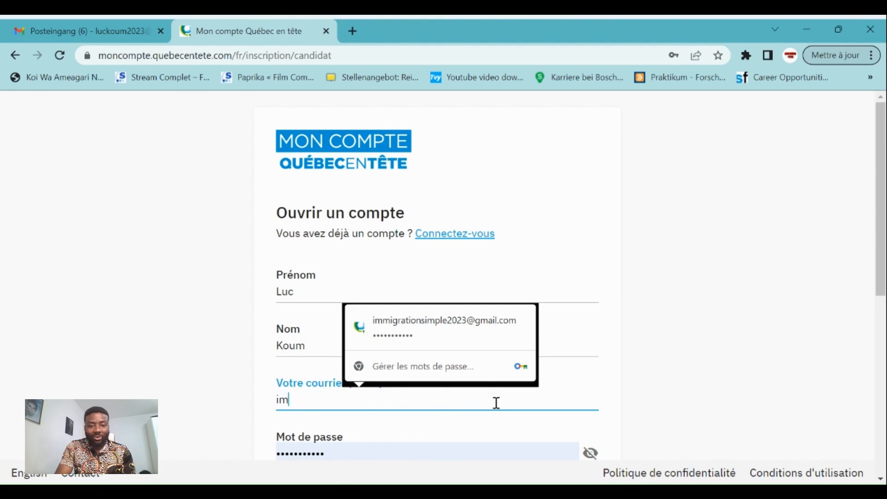
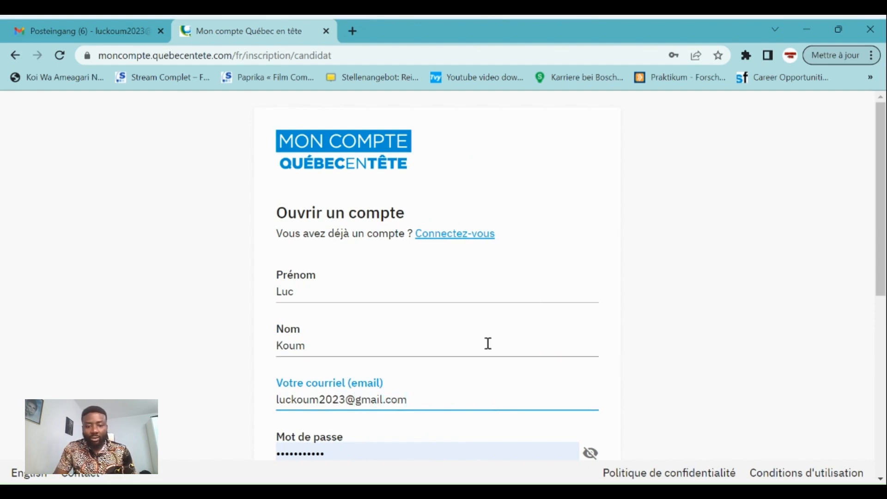
{"action": "scroll", "coordinate": [476, 345], "scroll_direction": "down", "scroll_amount": 4}
Re-enter the account password and its confirmation
{"action": "left_click", "coordinate": [436, 324]}
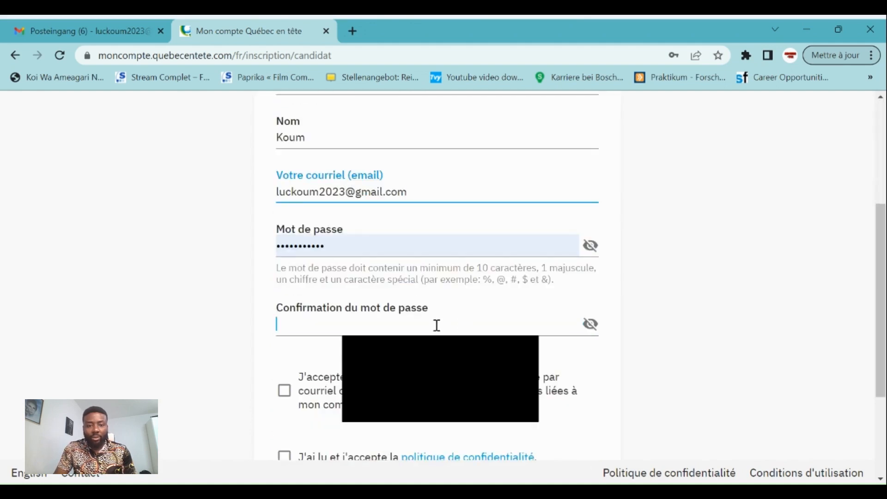
{"action": "type", "text": "•••"}
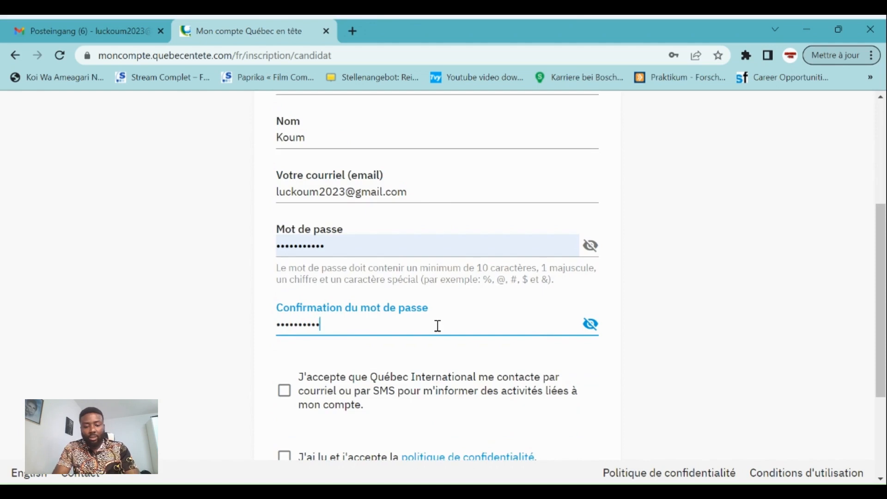
{"action": "scroll", "coordinate": [397, 318], "scroll_direction": "down", "scroll_amount": 4}
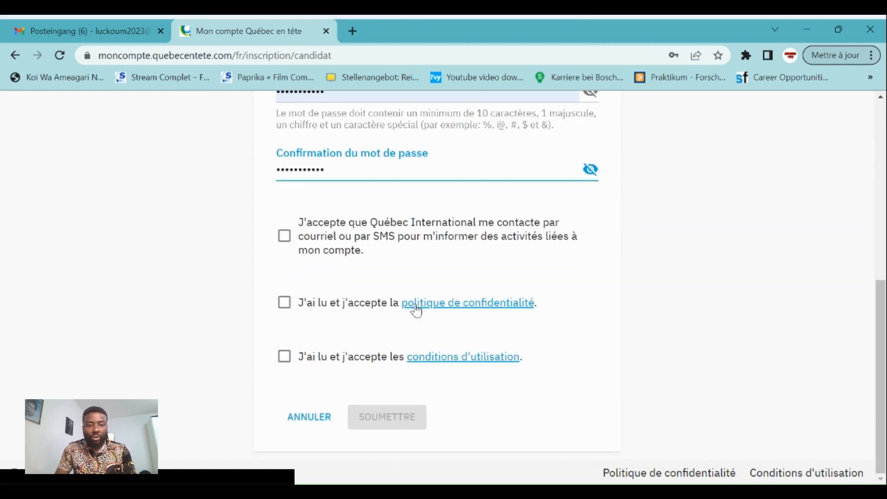
{"action": "scroll", "coordinate": [412, 300], "scroll_direction": "up", "scroll_amount": 5}
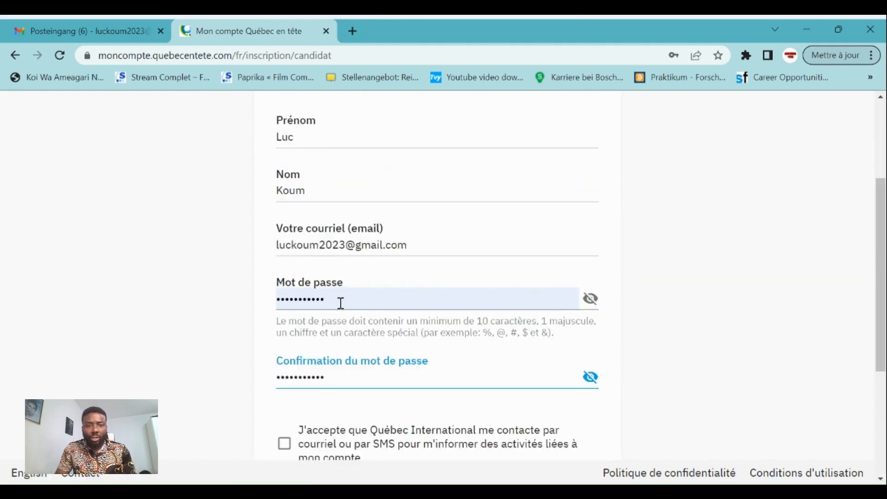
{"action": "left_click", "coordinate": [341, 302]}
{"action": "key", "text": "BackSpace"}
{"action": "key", "text": "BackSpace"}
{"action": "key", "text": "BackSpace"}
{"action": "key", "text": "BackSpace"}
{"action": "key", "text": "BackSpace"}
{"action": "key", "text": "BackSpace"}
{"action": "key", "text": "BackSpace"}
{"action": "key", "text": "BackSpace"}
{"action": "key", "text": "BackSpace"}
{"action": "key", "text": "BackSpace"}
{"action": "key", "text": "BackSpace"}
{"action": "key", "text": "BackSpace"}
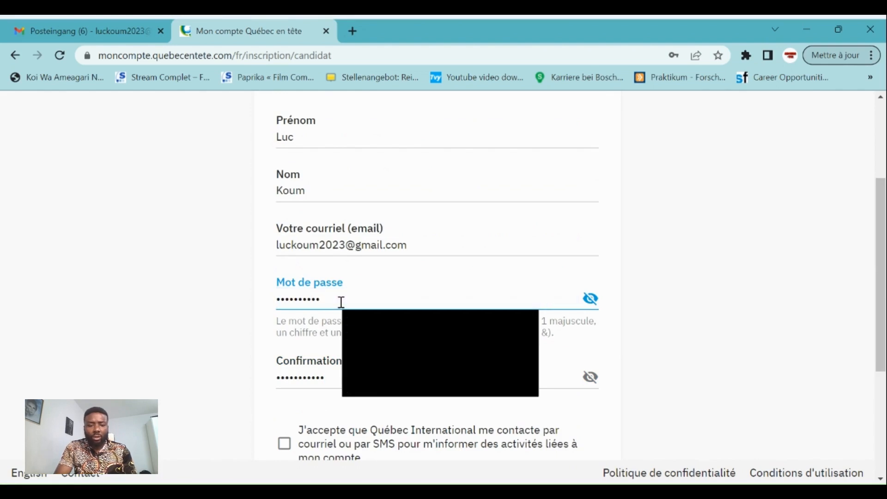
{"action": "type", "text": "***"}
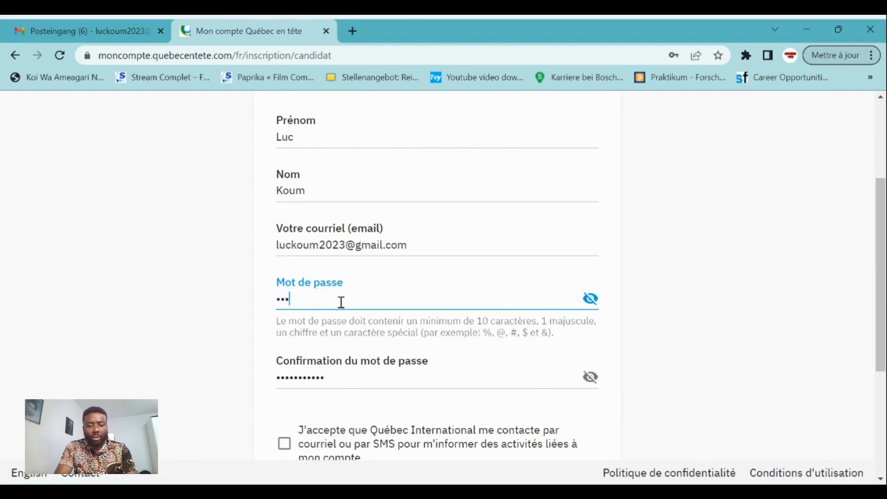
{"action": "type", "text": "*****"}
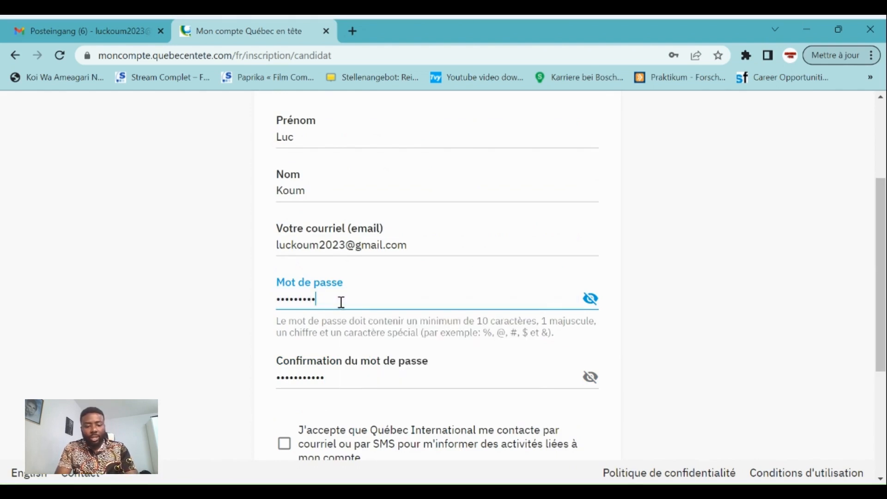
Accept the contact, privacy policy and terms consents, submit, save the password, and go to Gmail
{"action": "scroll", "coordinate": [379, 319], "scroll_direction": "down", "scroll_amount": 3}
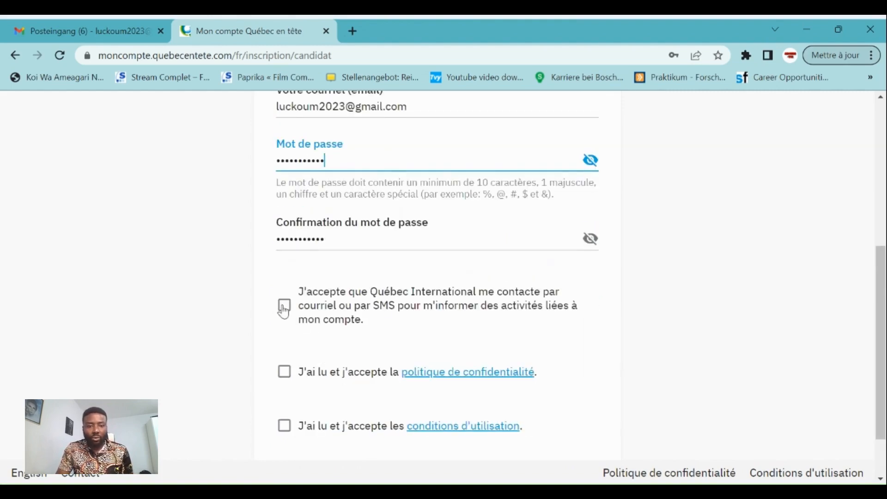
{"action": "left_click", "coordinate": [283, 304]}
{"action": "left_click", "coordinate": [284, 372]}
{"action": "scroll", "coordinate": [315, 351], "scroll_direction": "down", "scroll_amount": 2}
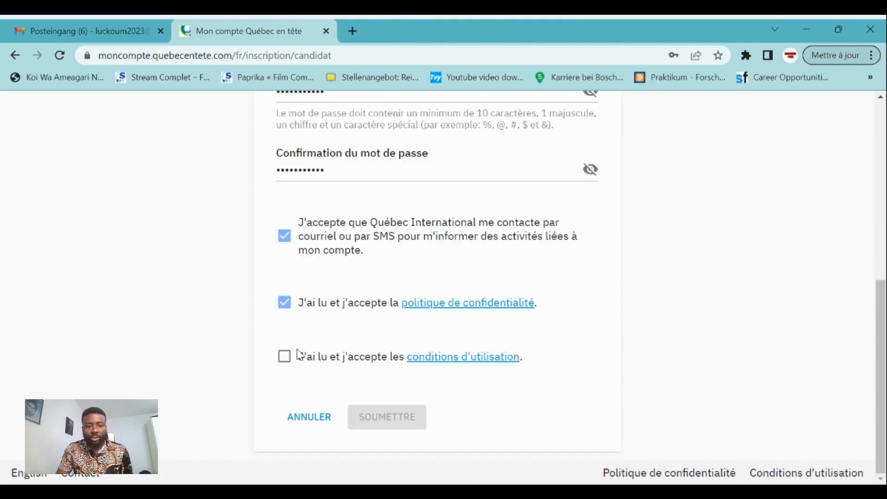
{"action": "left_click", "coordinate": [285, 356]}
{"action": "left_click", "coordinate": [381, 419]}
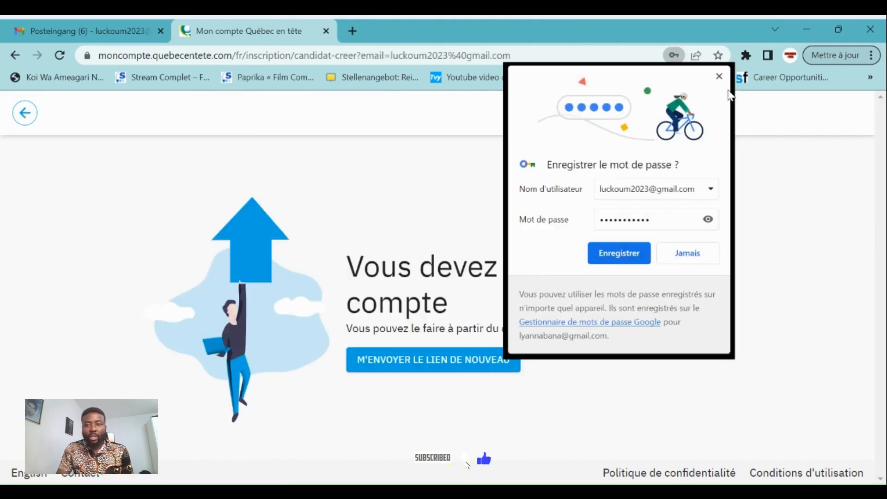
{"action": "left_click", "coordinate": [620, 255]}
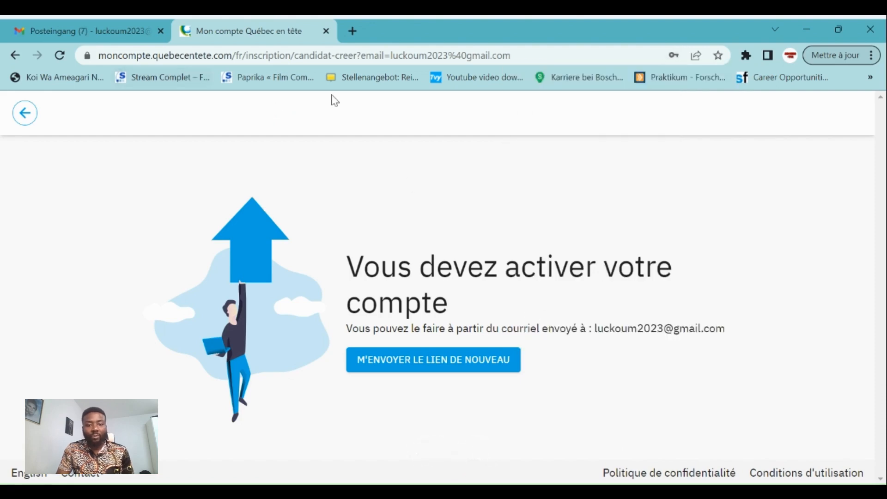
{"action": "left_click", "coordinate": [76, 29]}
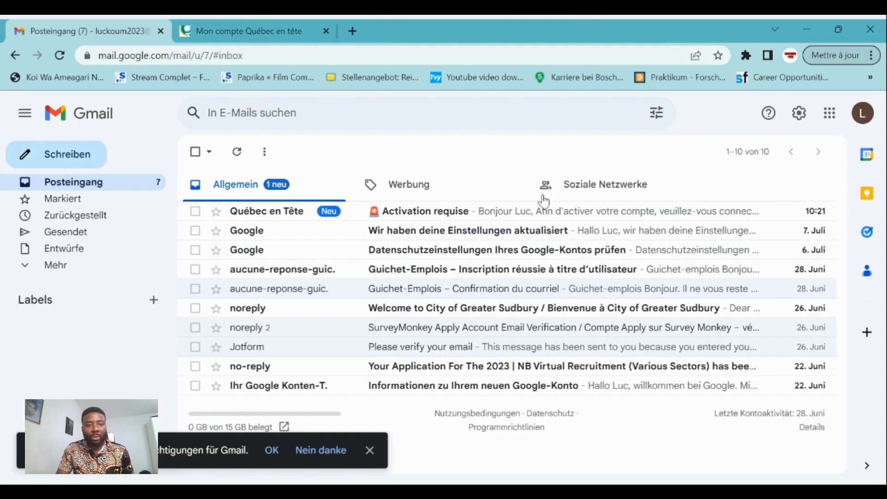
Open the Québec en Tête 'Activation requise' e-mail and follow its 'Activer votre compte' link
{"action": "left_click", "coordinate": [448, 216]}
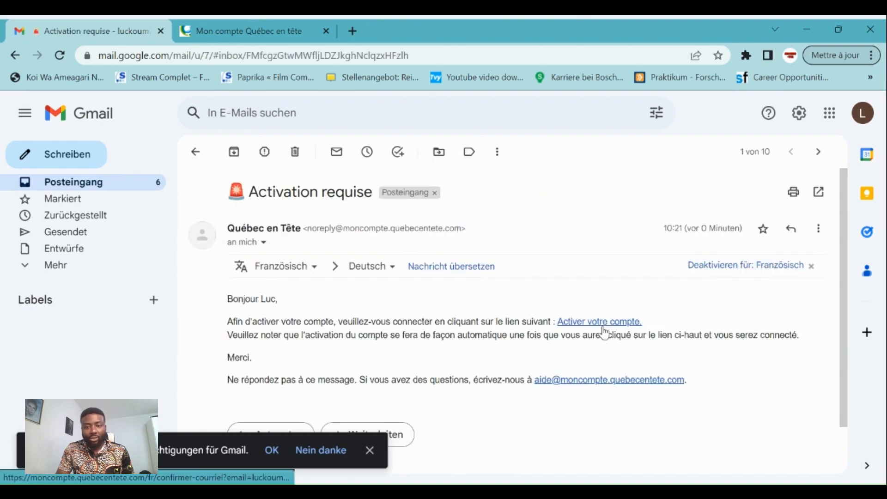
{"action": "left_click", "coordinate": [623, 327]}
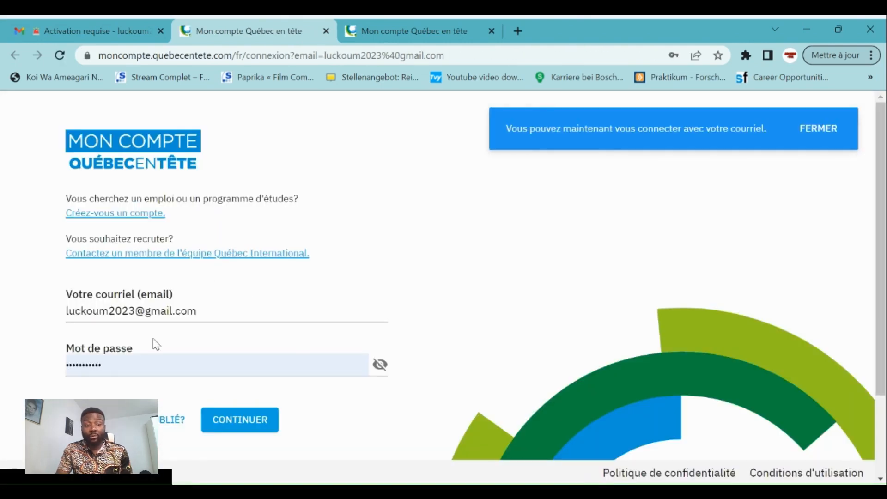
Log in, browse Emplois, Études and Candidatures et entretiens, then open quebecentete.com
{"action": "left_click", "coordinate": [247, 427]}
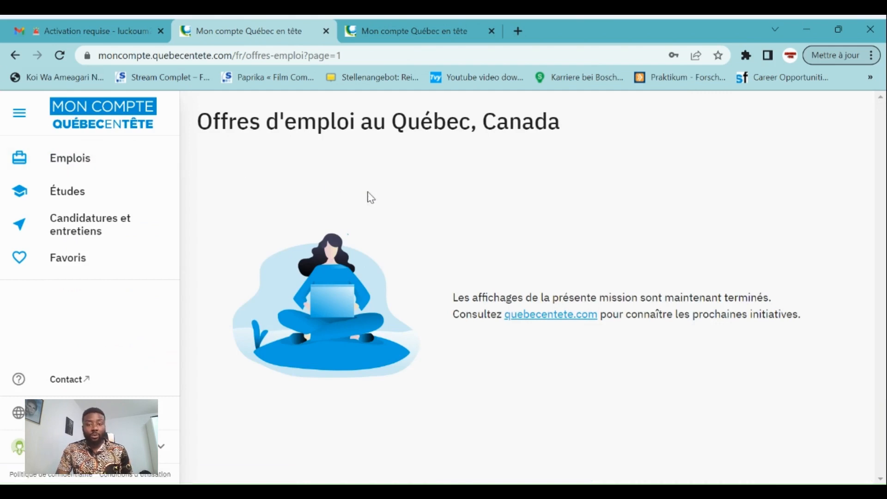
{"action": "left_click", "coordinate": [83, 158]}
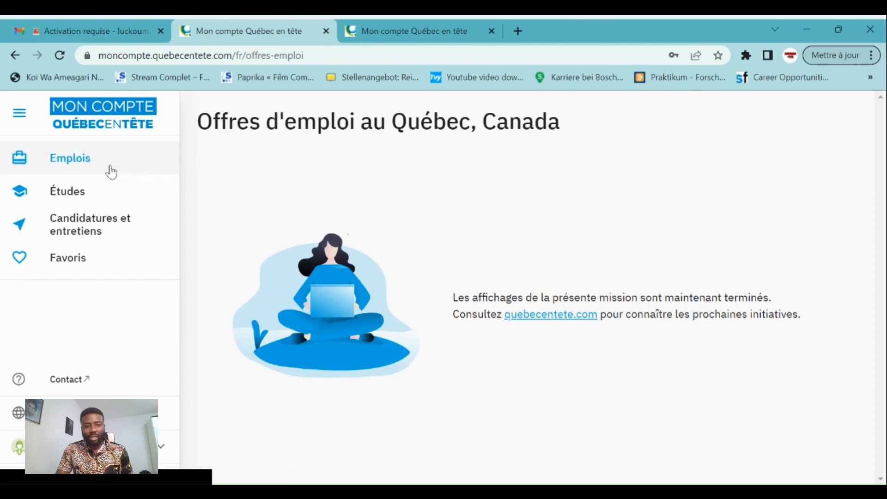
{"action": "left_click", "coordinate": [52, 191]}
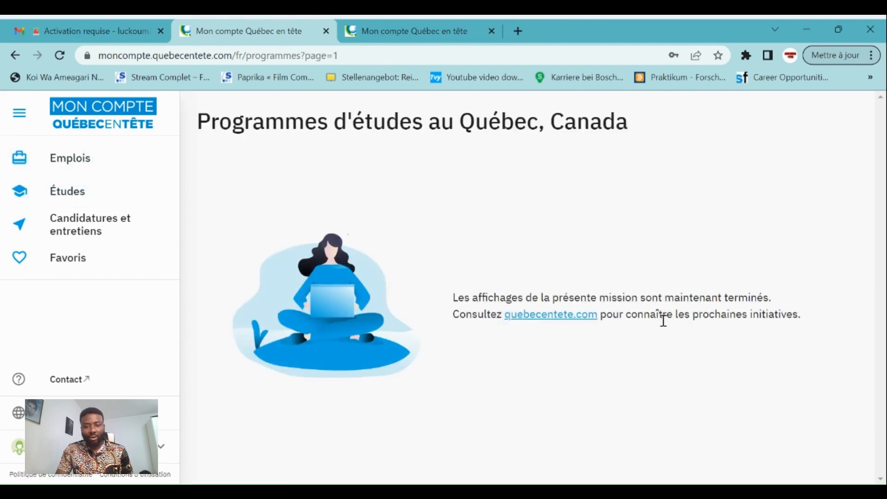
{"action": "left_click", "coordinate": [82, 235]}
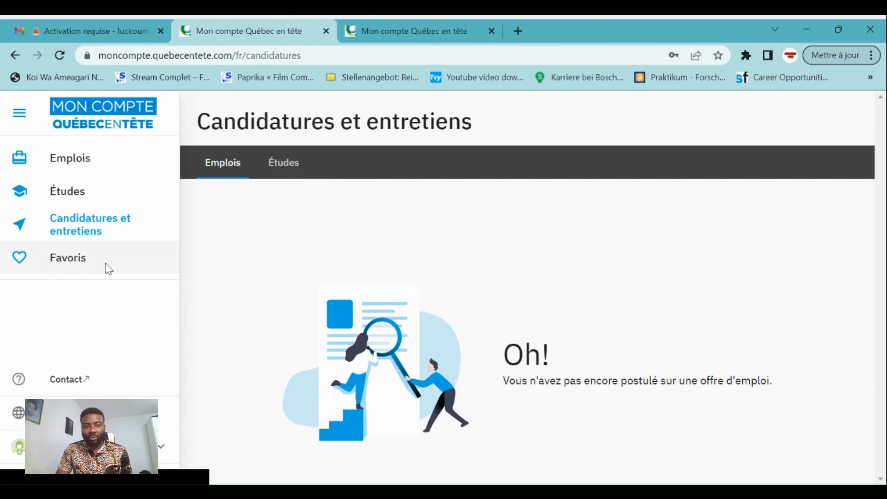
{"action": "left_click", "coordinate": [72, 167]}
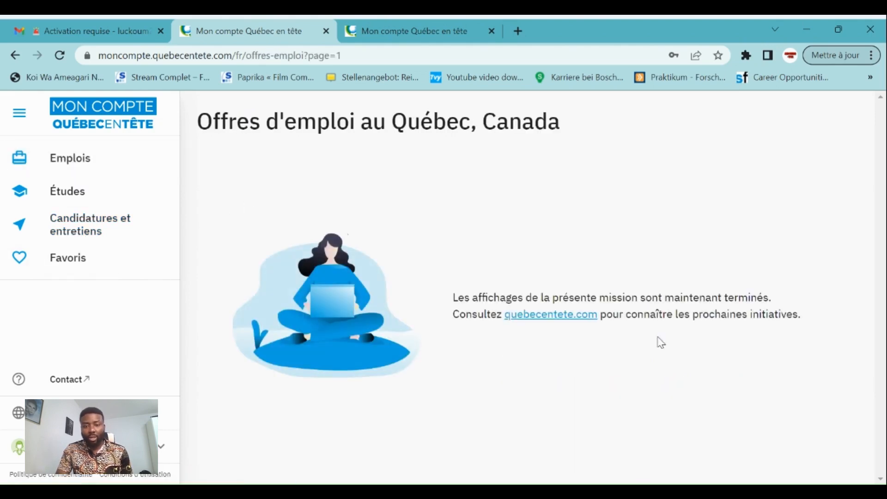
{"action": "left_click", "coordinate": [539, 314]}
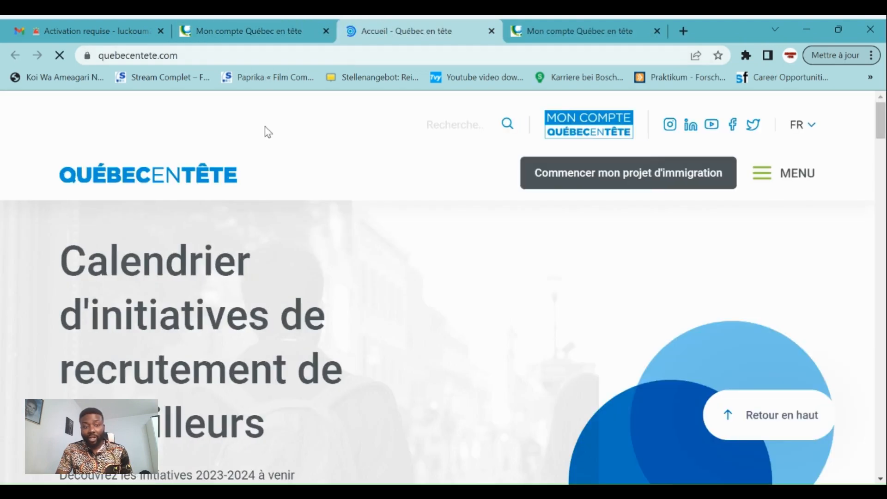
Scroll through the quebecentete.com homepage, then return to the Mon compte job offers tab
{"action": "scroll", "coordinate": [305, 361], "scroll_direction": "down", "scroll_amount": 3}
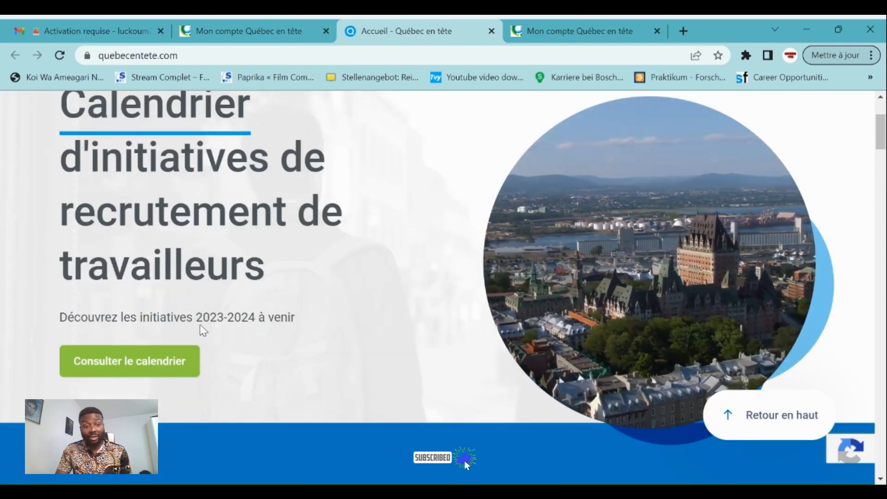
{"action": "scroll", "coordinate": [322, 337], "scroll_direction": "up", "scroll_amount": 2}
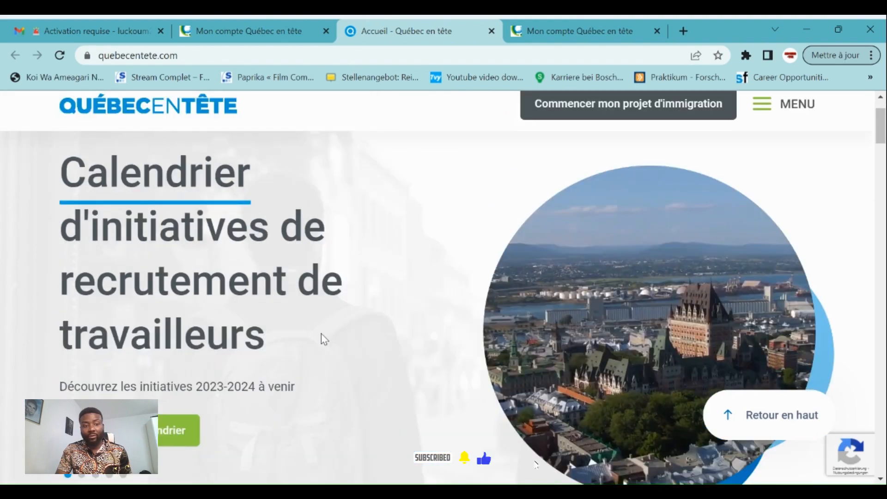
{"action": "scroll", "coordinate": [322, 337], "scroll_direction": "up", "scroll_amount": 2}
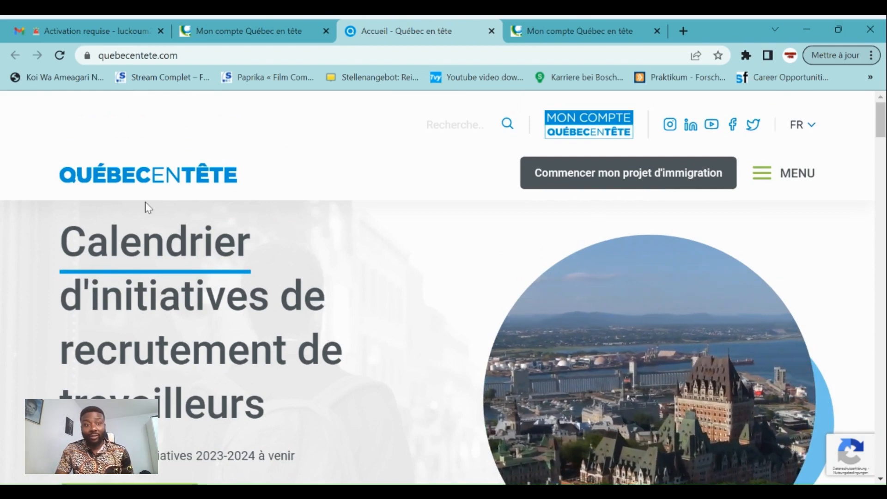
{"action": "left_click", "coordinate": [239, 31]}
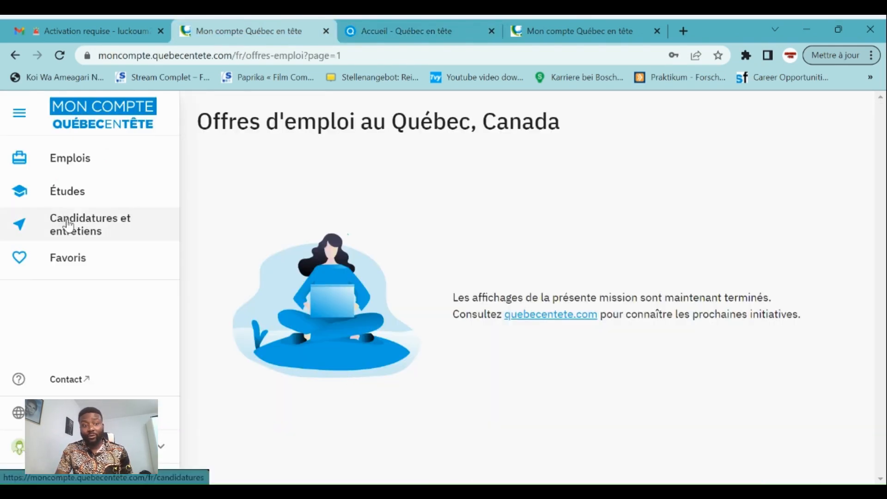